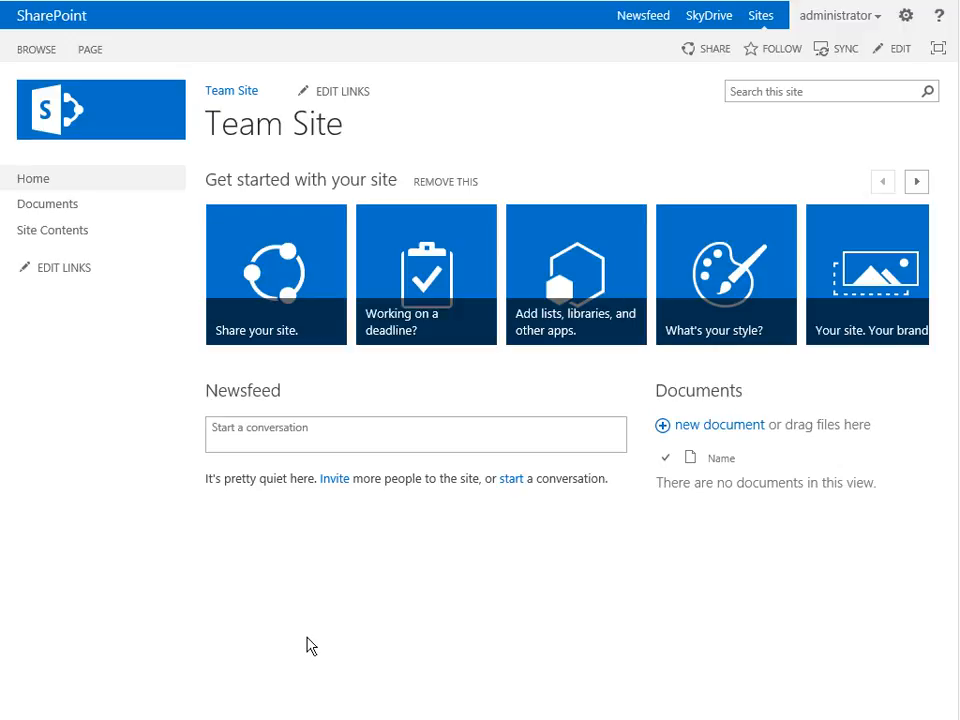
- Open the team site's contents and go to the catalogue of apps for adding a new one
{"action": "left_click", "coordinate": [45, 236]}
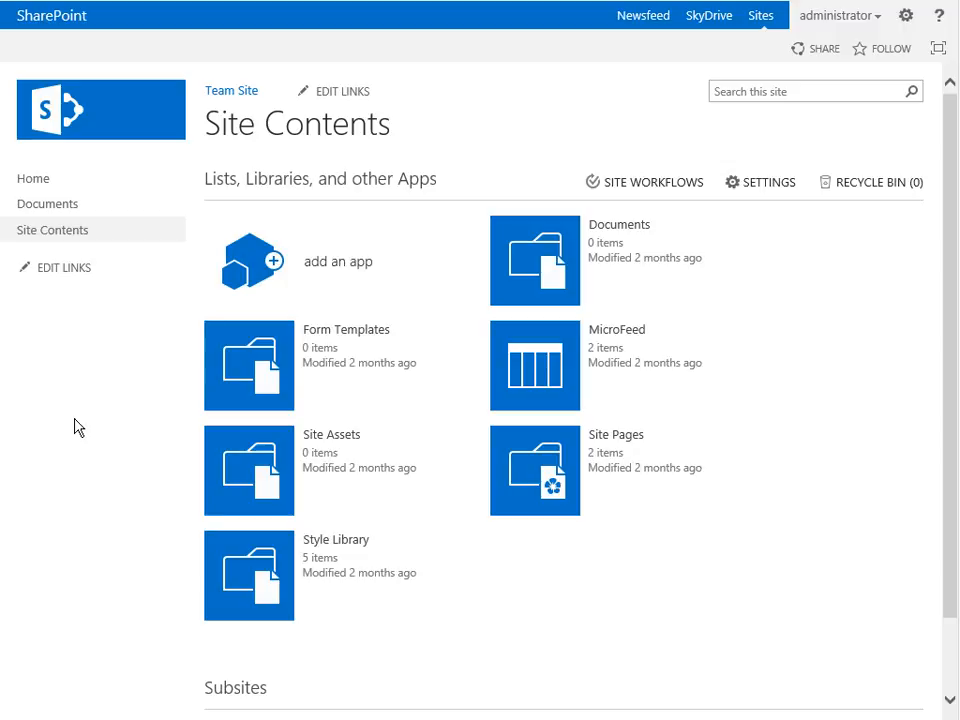
{"action": "scroll", "coordinate": [75, 425], "scroll_direction": "down", "scroll_amount": 1}
{"action": "scroll", "coordinate": [75, 427], "scroll_direction": "up", "scroll_amount": 1}
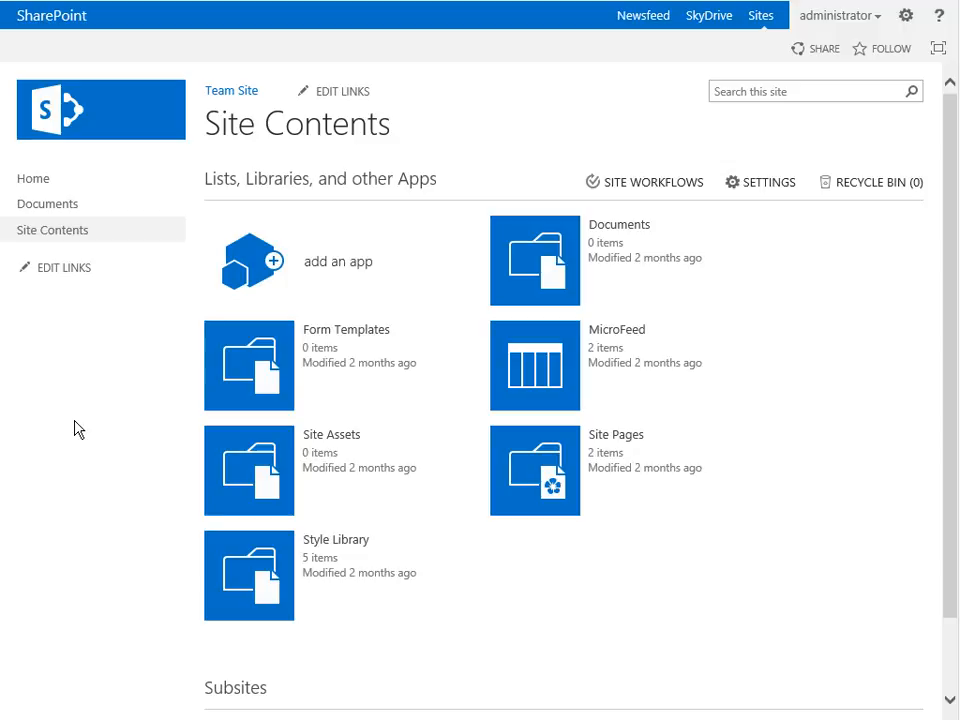
{"action": "left_click", "coordinate": [340, 268]}
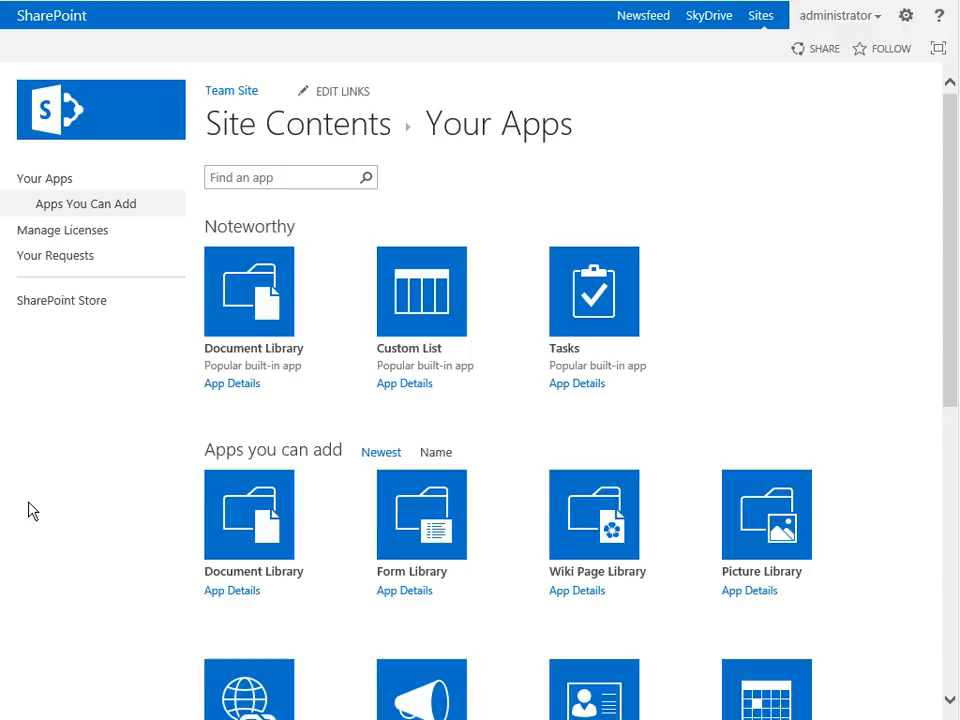
- Examine both pages of library and list apps that can be added to the site
{"action": "scroll", "coordinate": [32, 511], "scroll_direction": "down", "scroll_amount": 4}
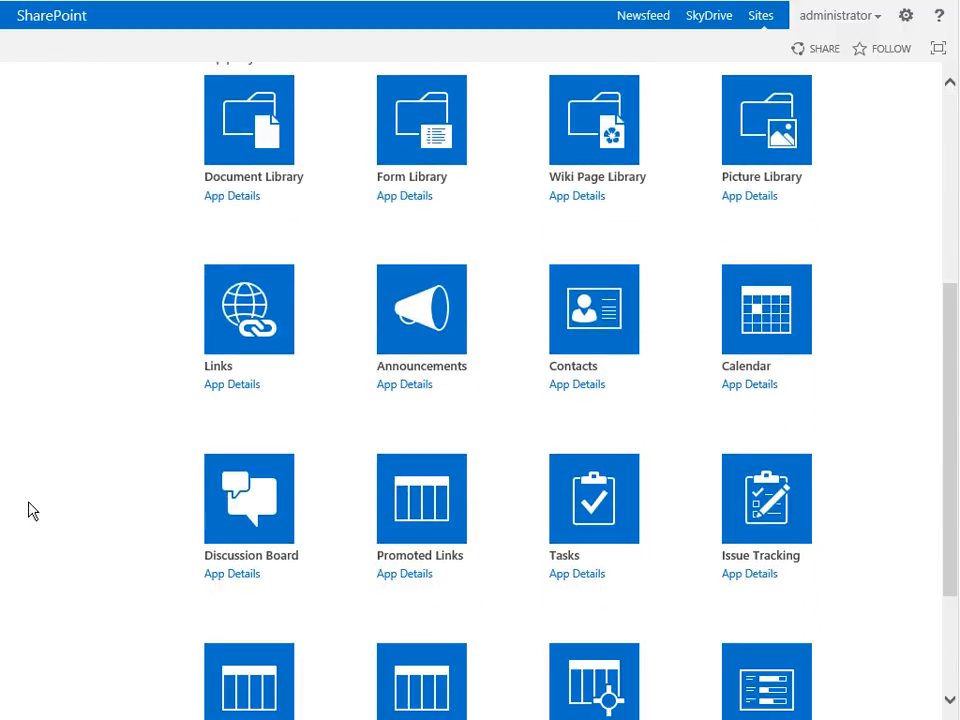
{"action": "mouse_move", "coordinate": [953, 326]}
{"action": "left_mouse_down"}
{"action": "mouse_move", "coordinate": [955, 305]}
{"action": "mouse_move", "coordinate": [955, 314]}
{"action": "left_mouse_up"}
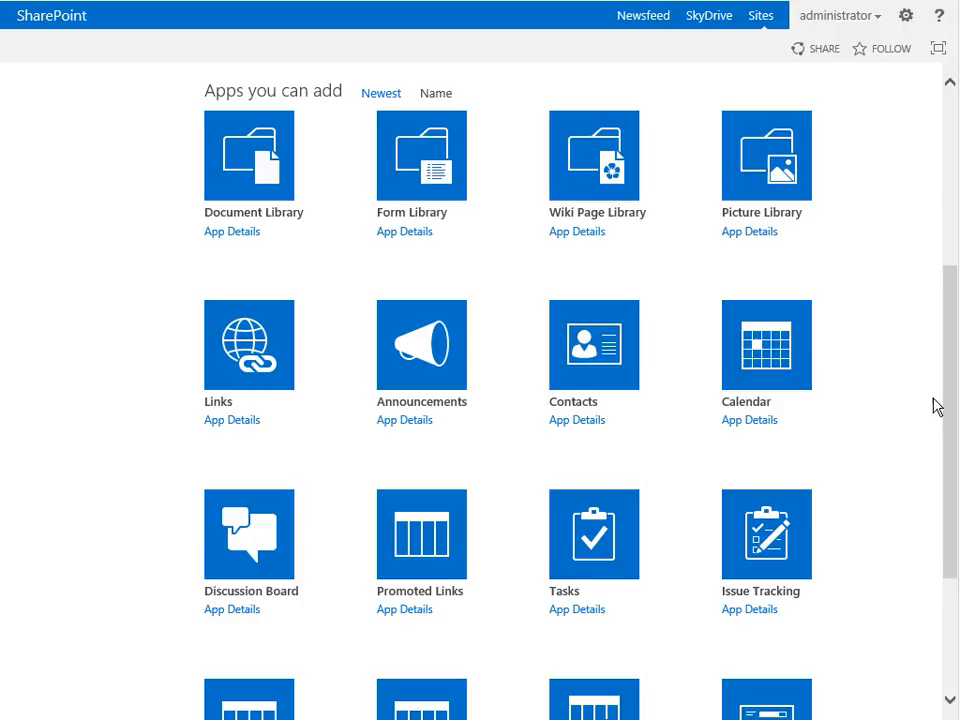
{"action": "scroll", "coordinate": [952, 434], "scroll_direction": "down", "scroll_amount": 1}
{"action": "scroll", "coordinate": [926, 418], "scroll_direction": "down", "scroll_amount": 2}
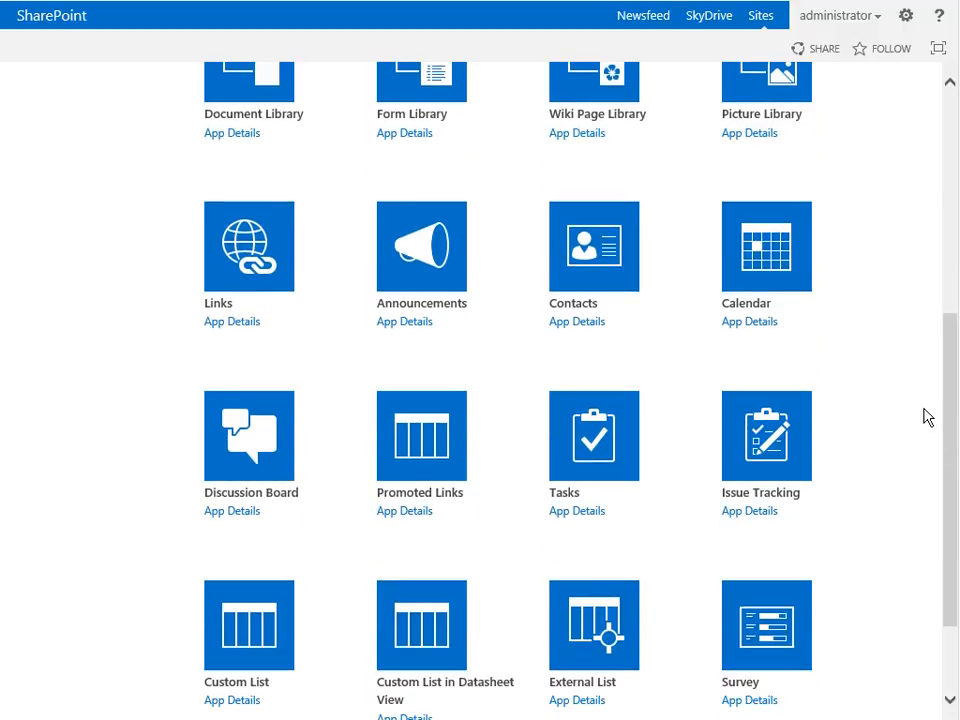
{"action": "scroll", "coordinate": [926, 418], "scroll_direction": "down", "scroll_amount": 2}
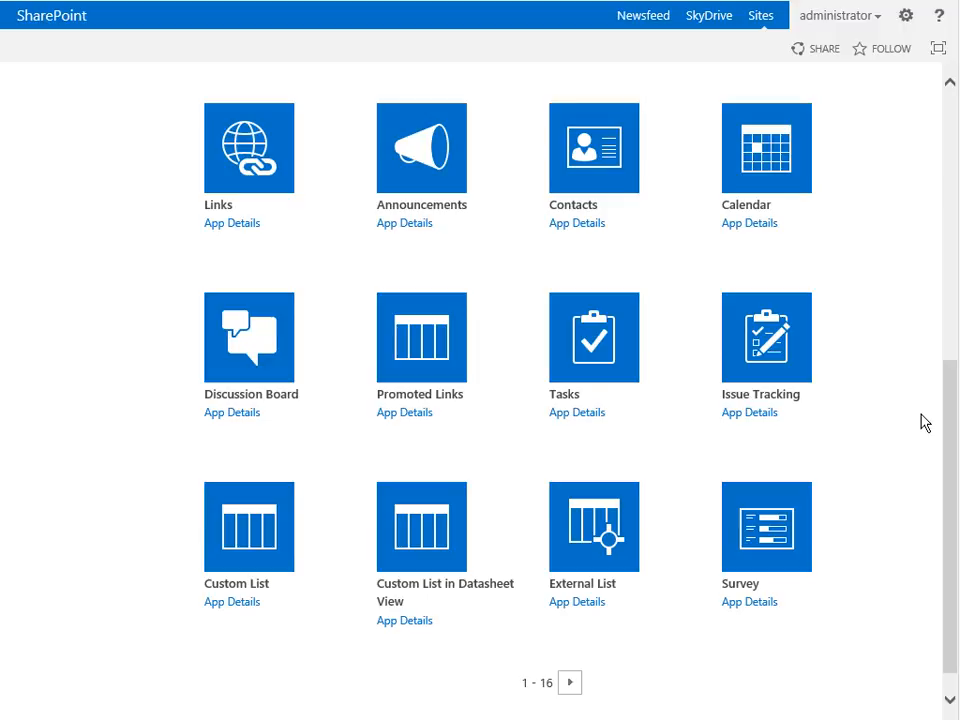
{"action": "left_click", "coordinate": [572, 686]}
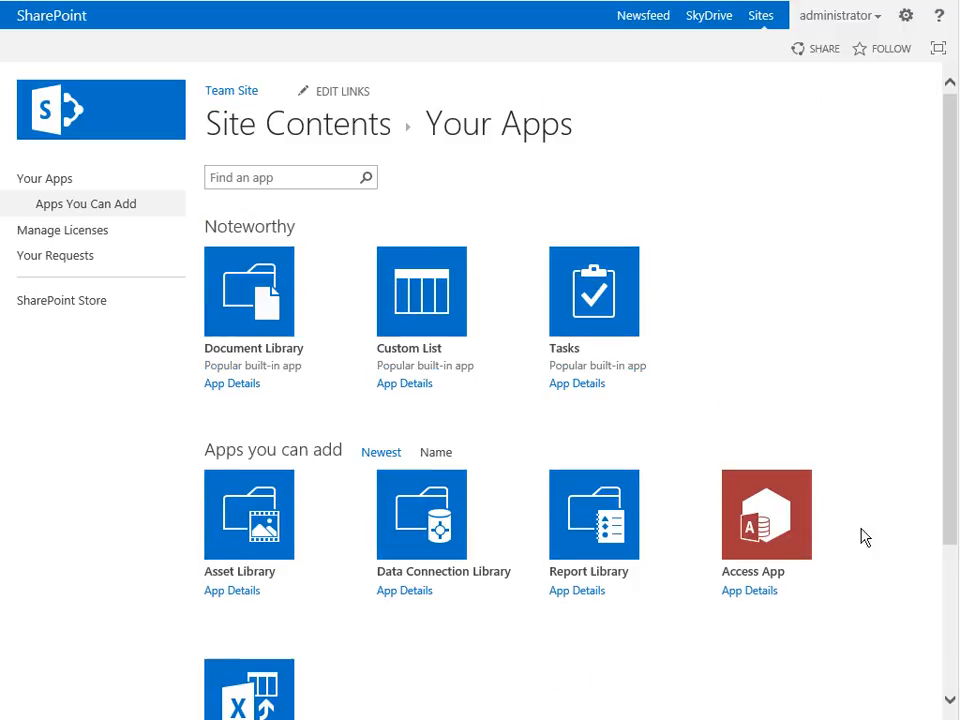
{"action": "scroll", "coordinate": [900, 482], "scroll_direction": "down", "scroll_amount": 4}
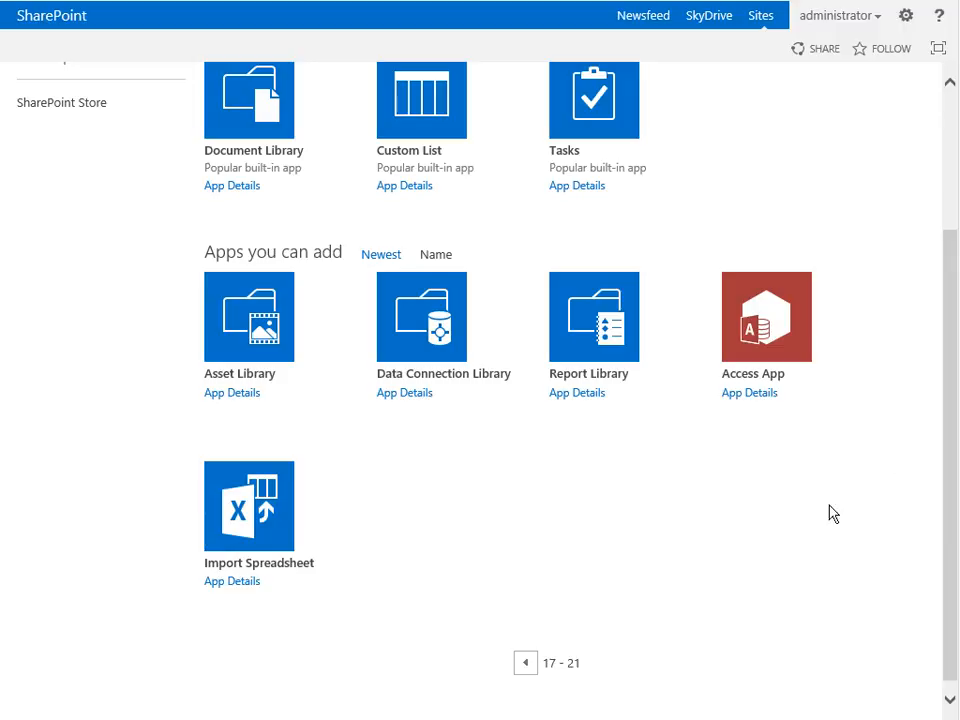
{"action": "left_click", "coordinate": [527, 665]}
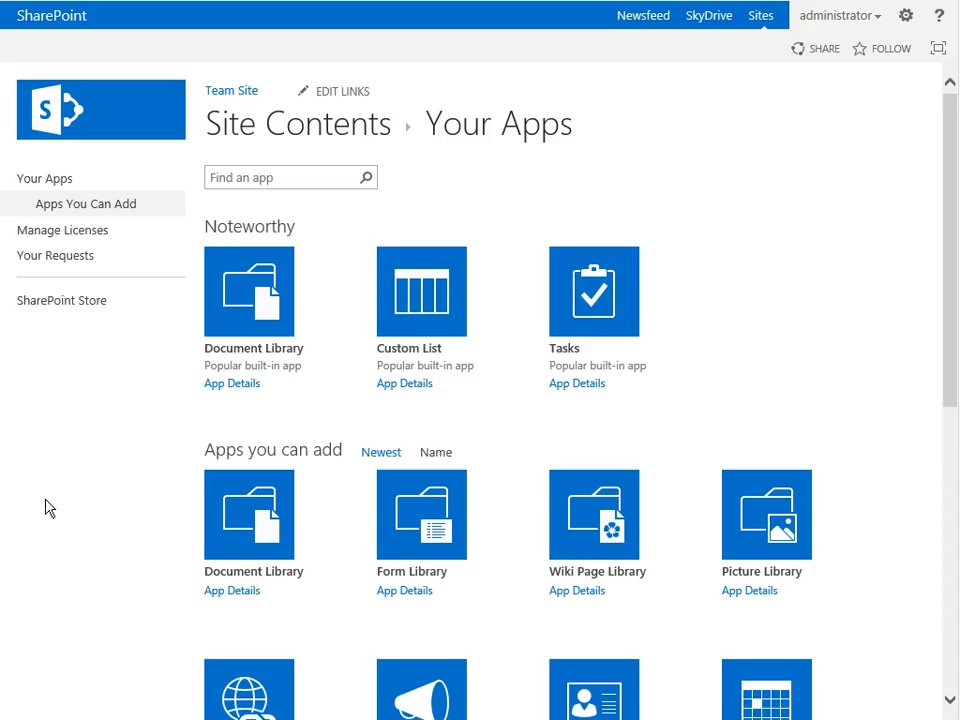
{"action": "scroll", "coordinate": [47, 508], "scroll_direction": "down", "scroll_amount": 2}
{"action": "scroll", "coordinate": [47, 508], "scroll_direction": "up", "scroll_amount": 1}
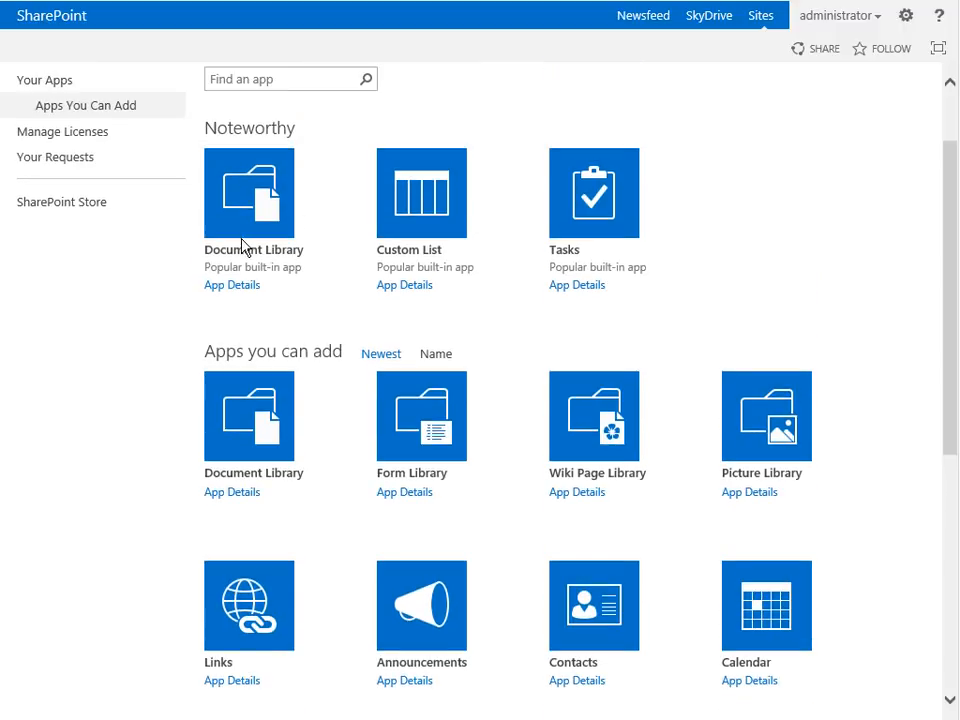
- Start adding a Document Library app named ProjectFiles and open its advanced creation options
{"action": "left_click", "coordinate": [257, 444]}
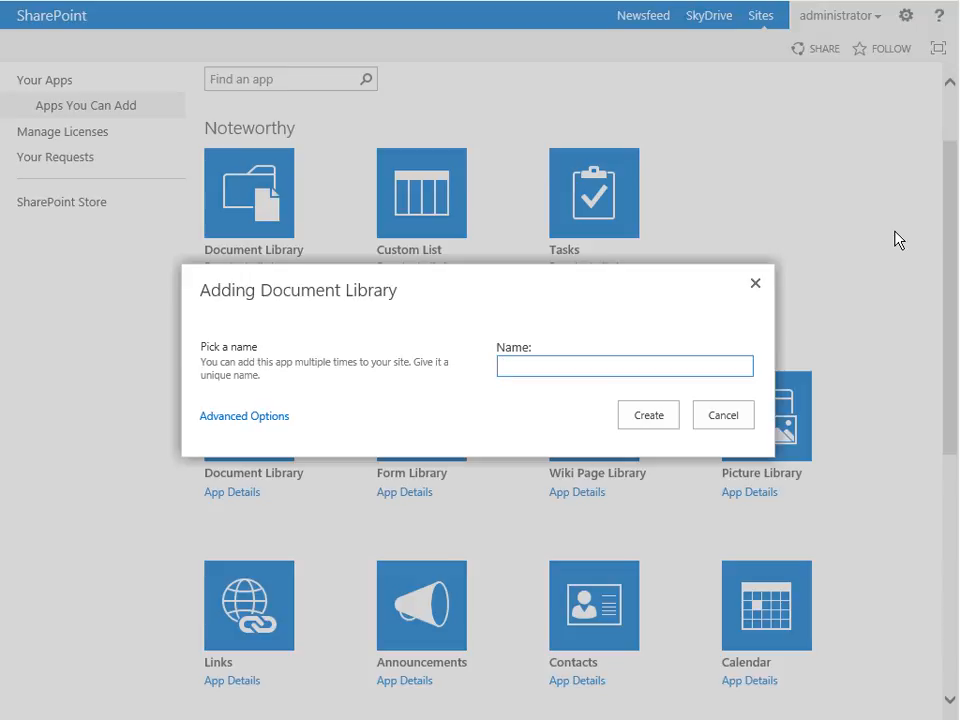
{"action": "type", "text": "Project F"}
{"action": "type", "text": "iles"}
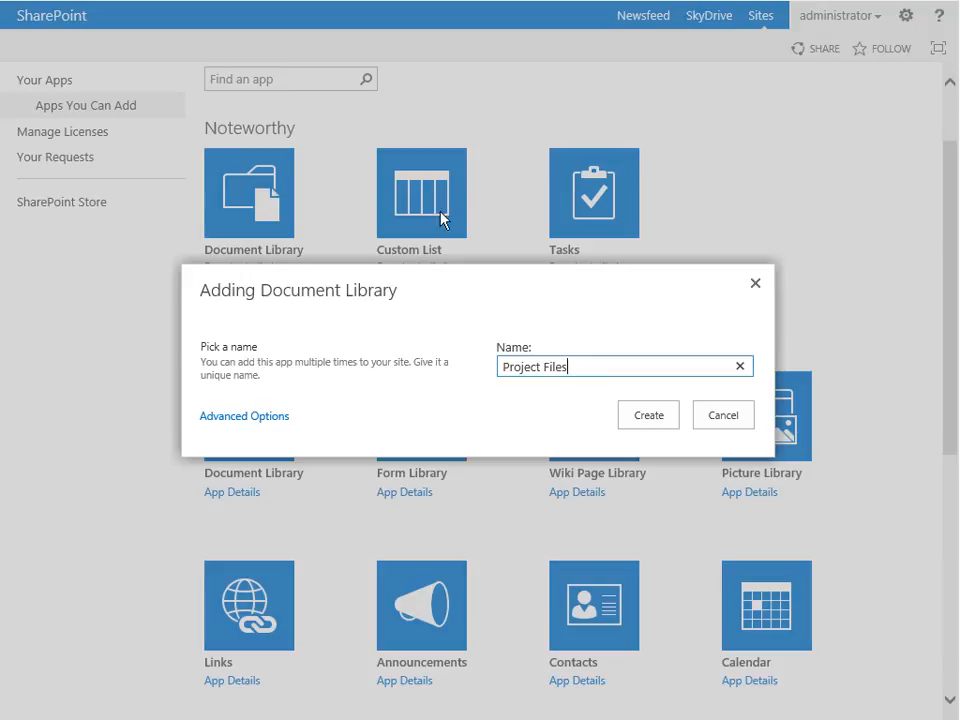
{"action": "left_click", "coordinate": [546, 366]}
{"action": "key", "text": "BackSpace"}
{"action": "left_click", "coordinate": [268, 418]}
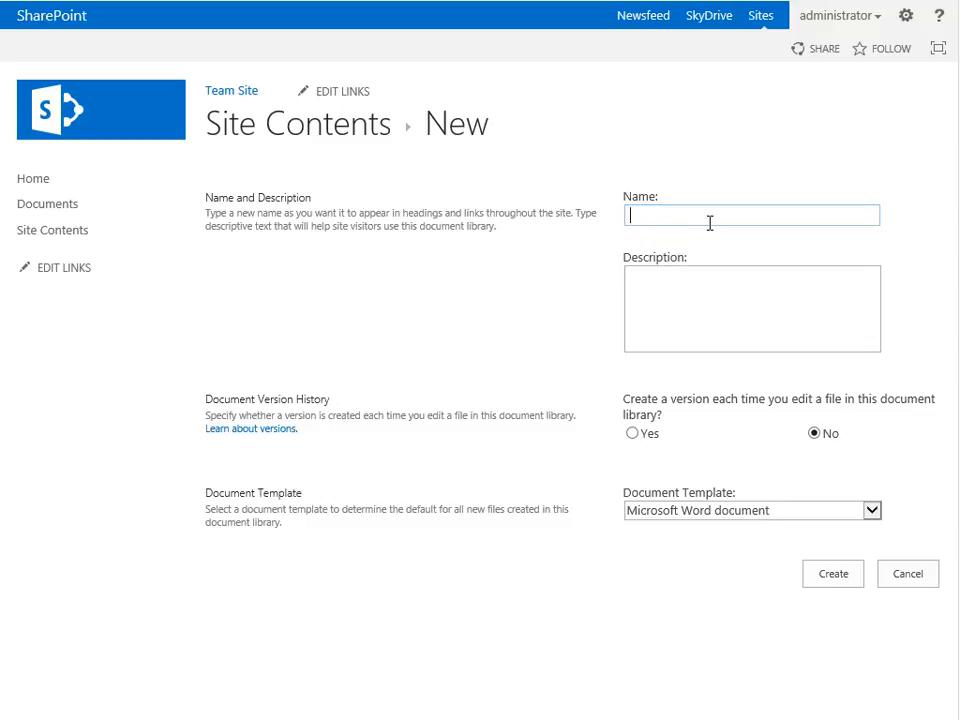
- Name the new library "ProjectFiles" and give it the description "This is a repository for our Project Files."
{"action": "type", "text": "ProjectFiles"}
{"action": "key", "text": "Tab"}
{"action": "type", "text": "This is a re"}
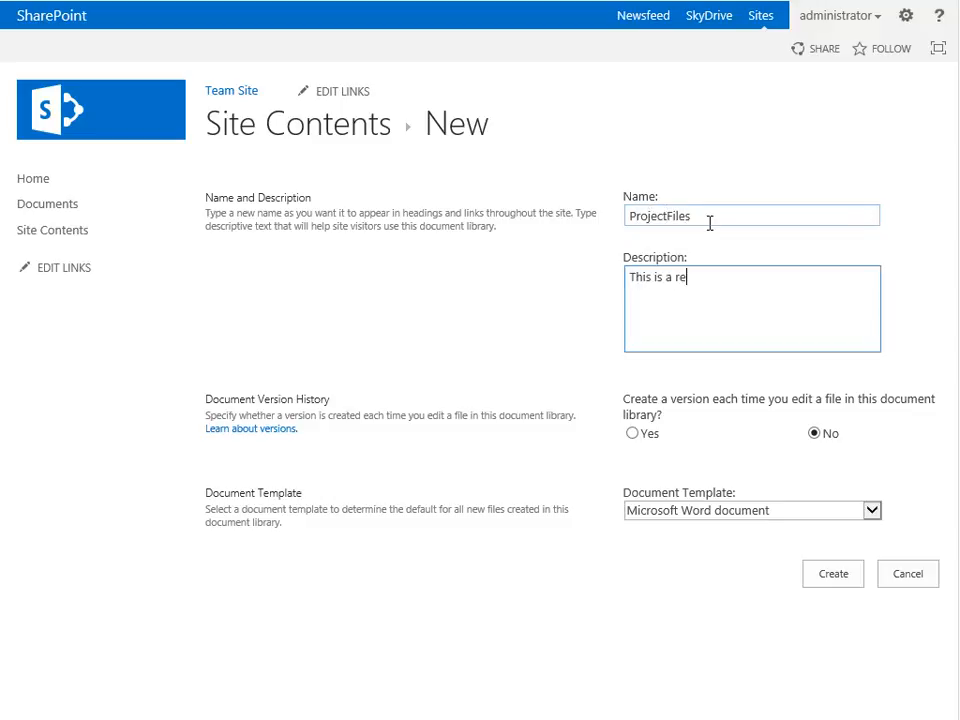
{"action": "type", "text": "pository for our Project Files."}
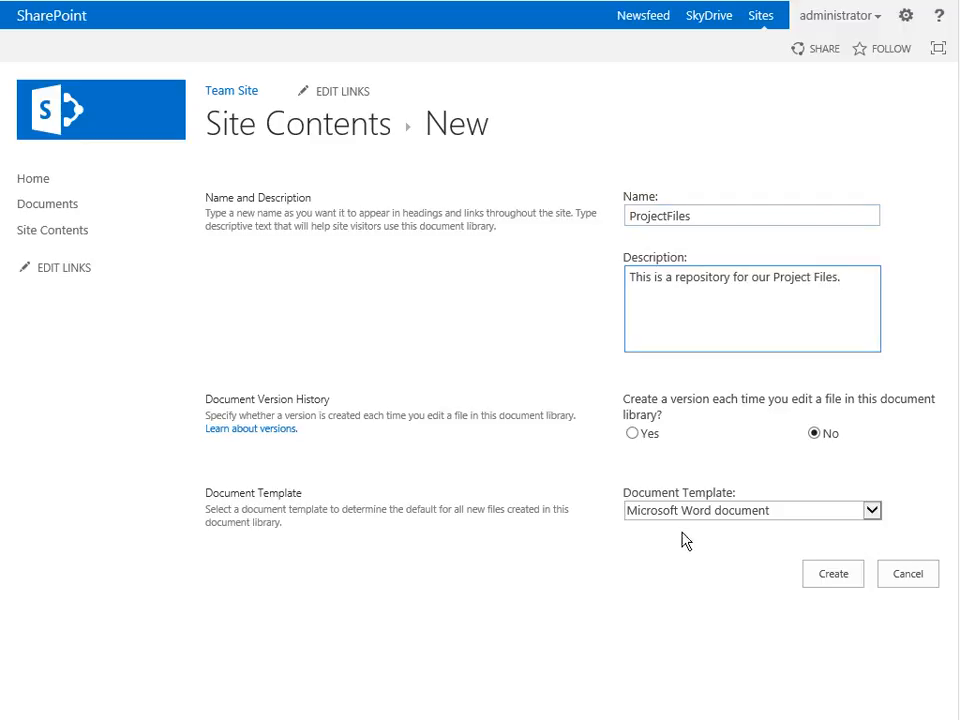
- Turn on version history, choose Microsoft Word document as the document template, and create the library
{"action": "left_click", "coordinate": [633, 434]}
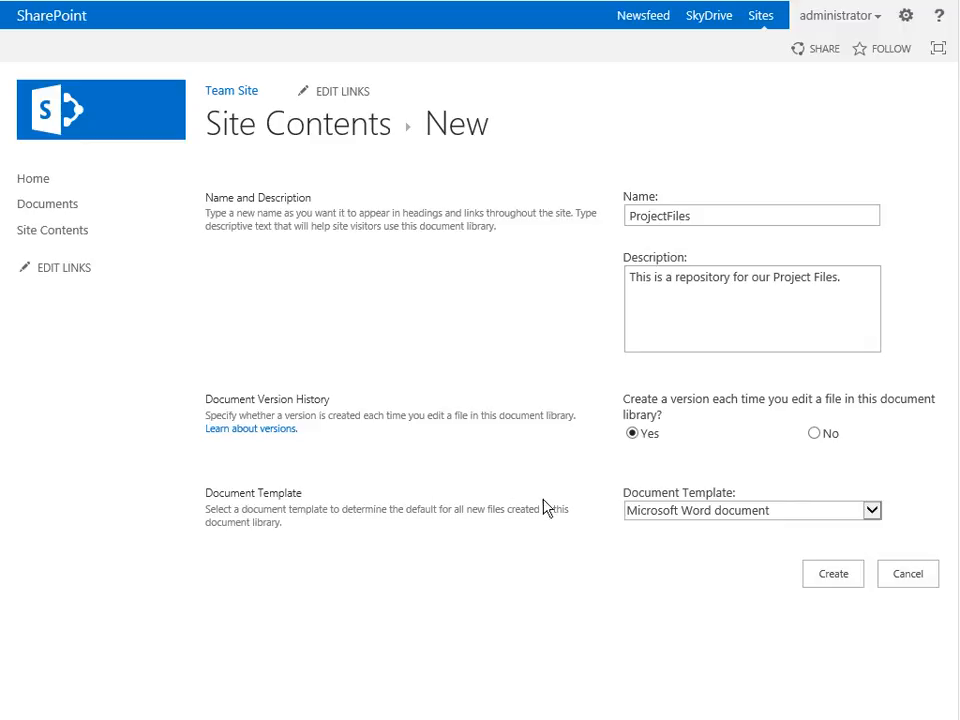
{"action": "left_click", "coordinate": [872, 512]}
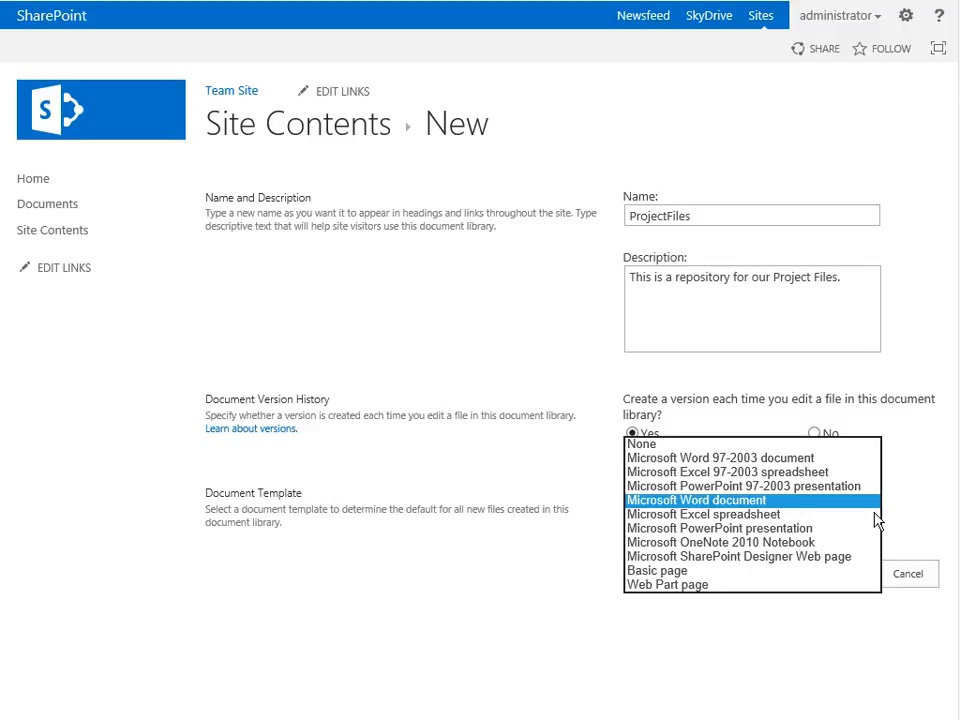
{"action": "left_click", "coordinate": [737, 501]}
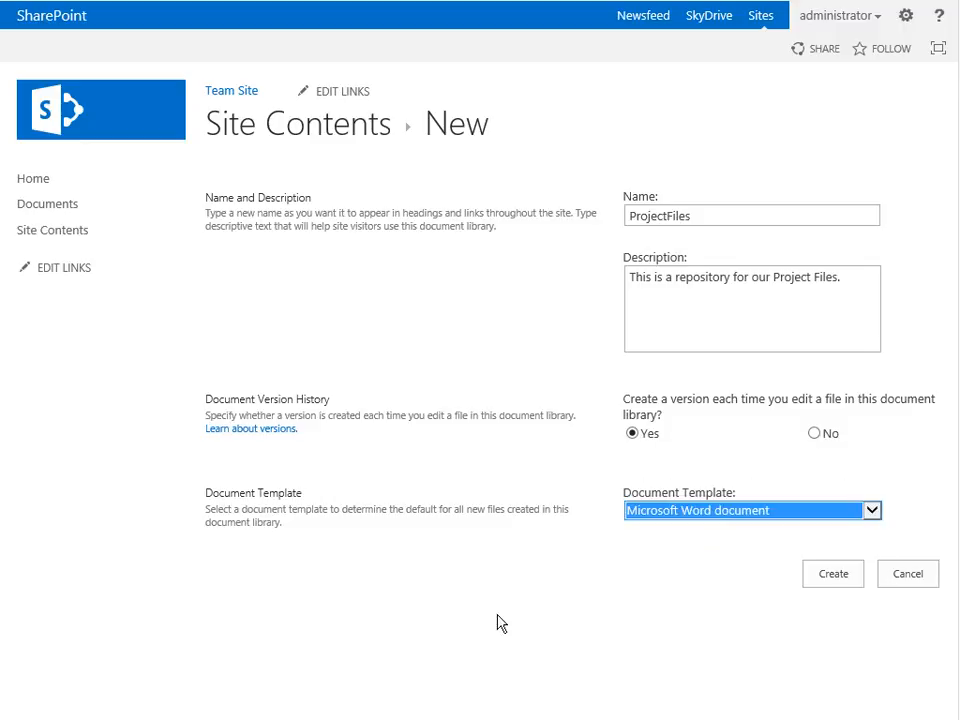
{"action": "left_click", "coordinate": [835, 580]}
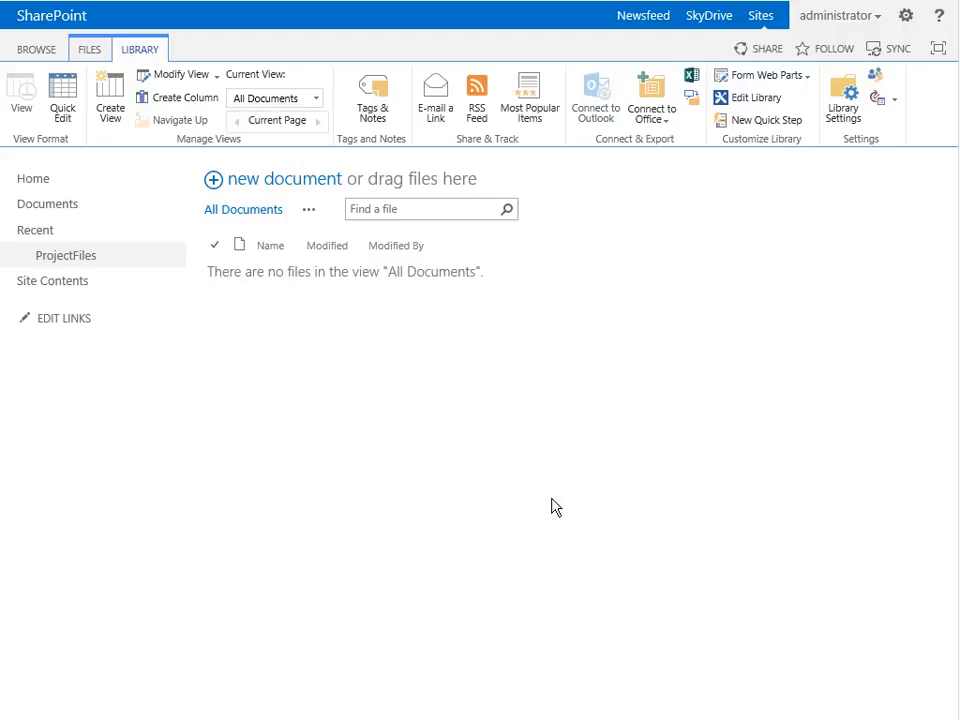
- Examine the ProjectFiles library settings, including its web address, permissions options, columns and views, and return to the library
{"action": "left_click", "coordinate": [847, 92]}
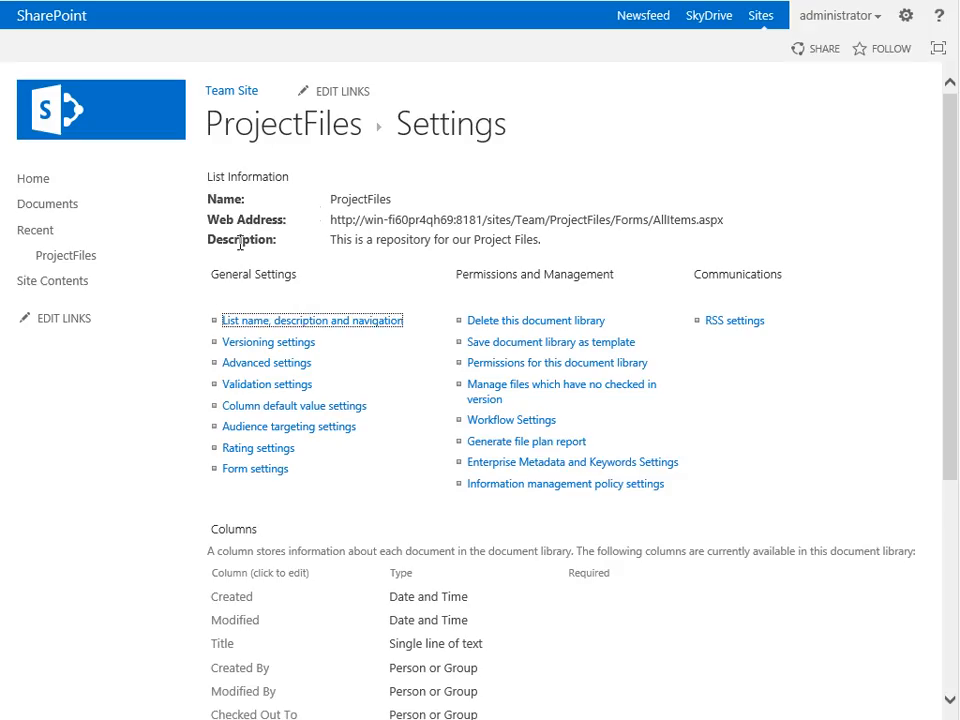
{"action": "left_click_drag", "start_coordinate": [945, 354], "coordinate": [947, 390]}
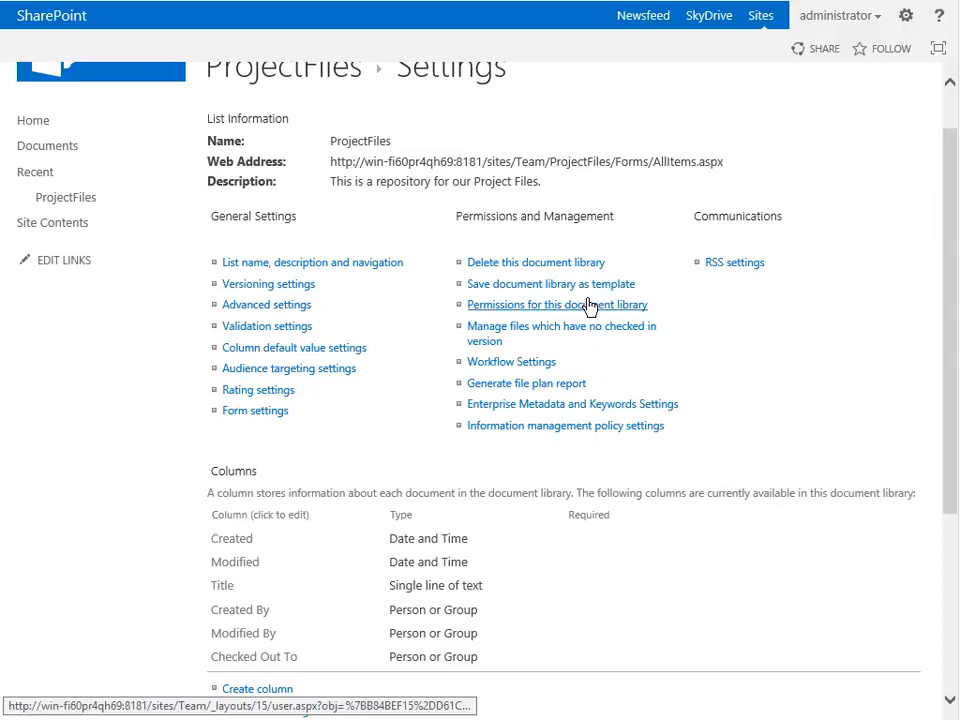
{"action": "scroll", "coordinate": [264, 540], "scroll_direction": "down", "scroll_amount": 3}
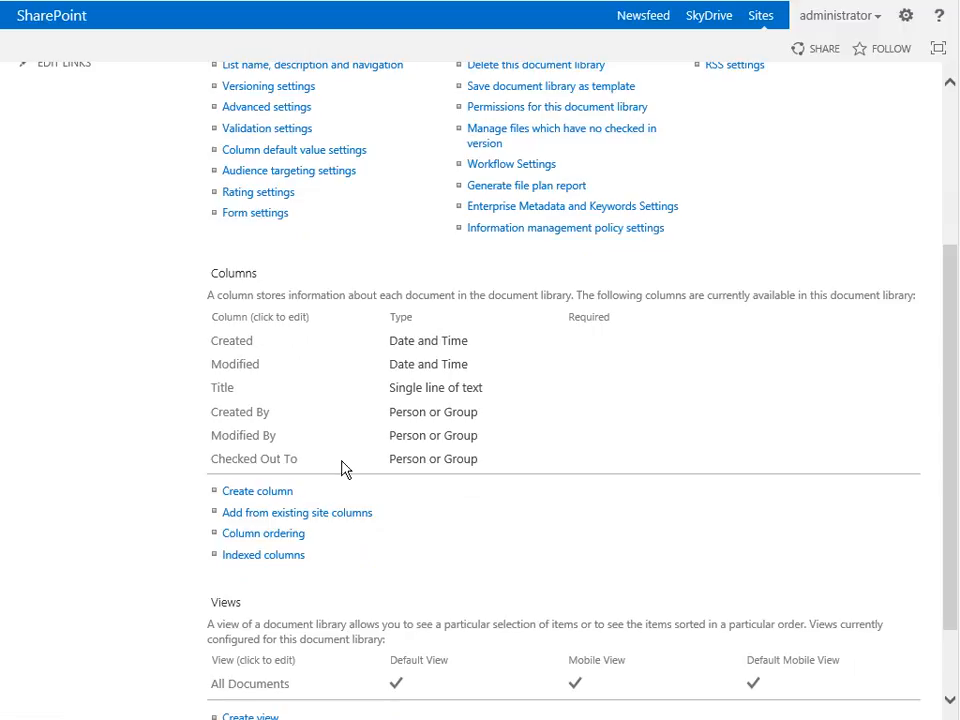
{"action": "scroll", "coordinate": [690, 438], "scroll_direction": "down", "scroll_amount": 1}
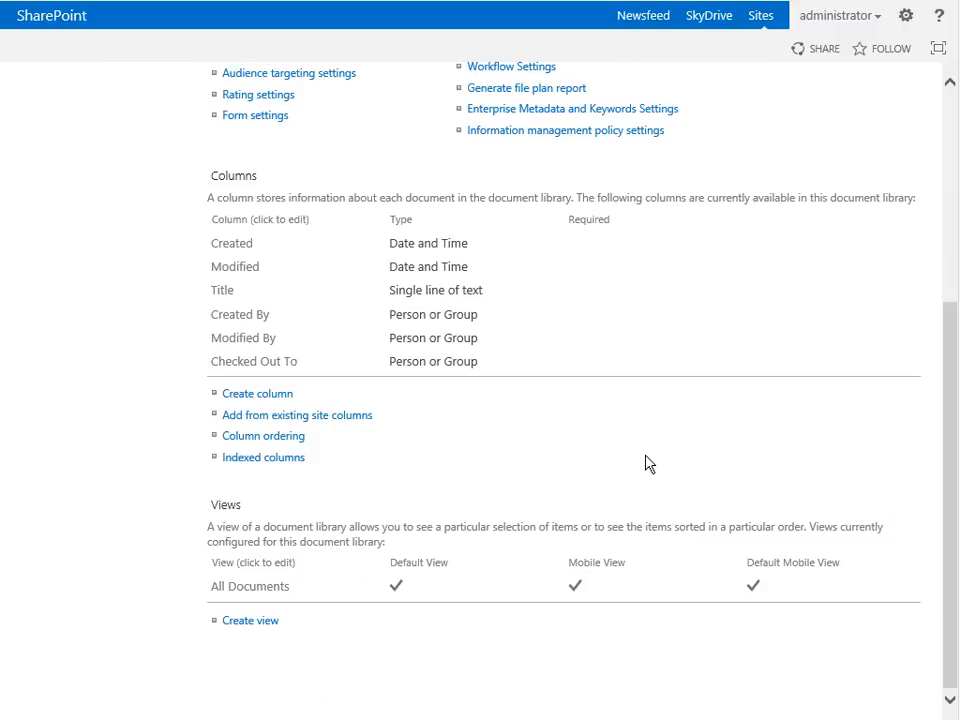
{"action": "scroll", "coordinate": [530, 455], "scroll_direction": "up", "scroll_amount": 4}
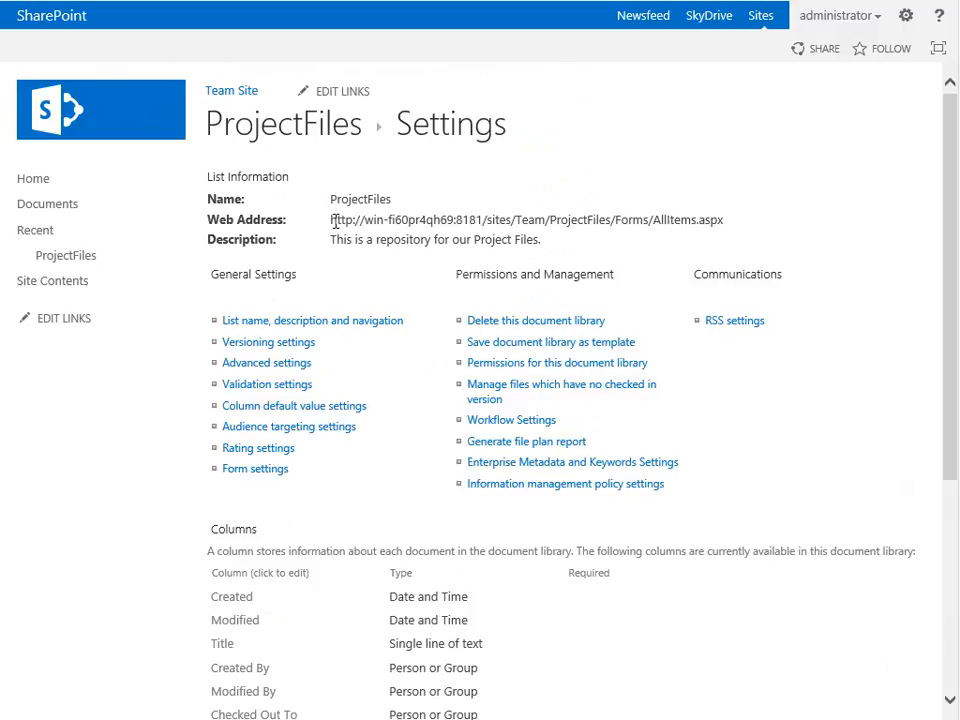
{"action": "left_click_drag", "start_coordinate": [333, 221], "coordinate": [744, 225]}
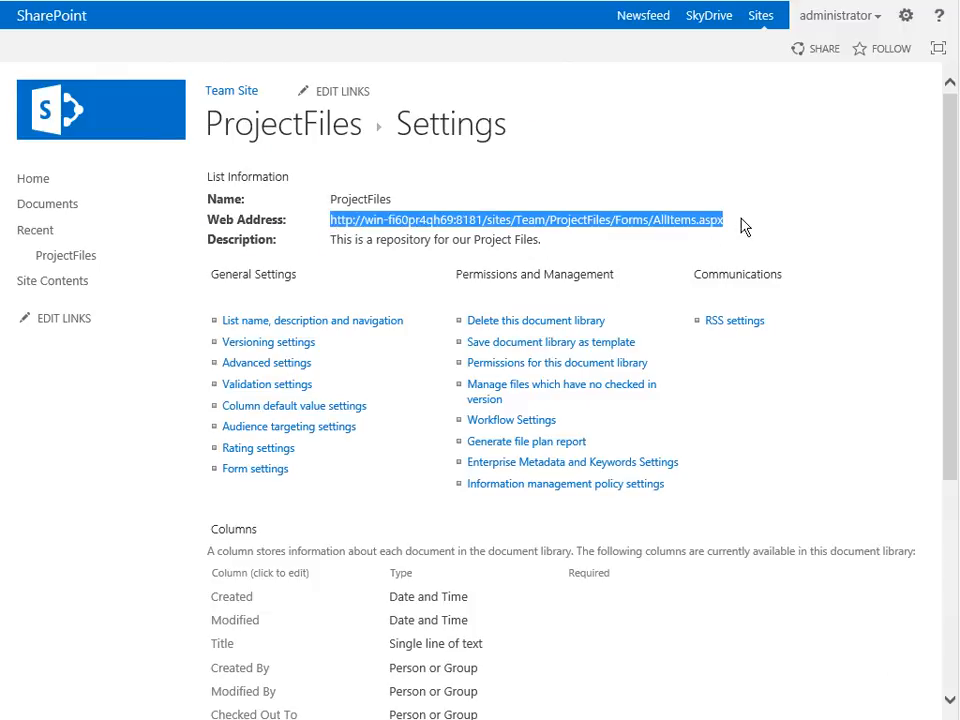
{"action": "left_click", "coordinate": [591, 223]}
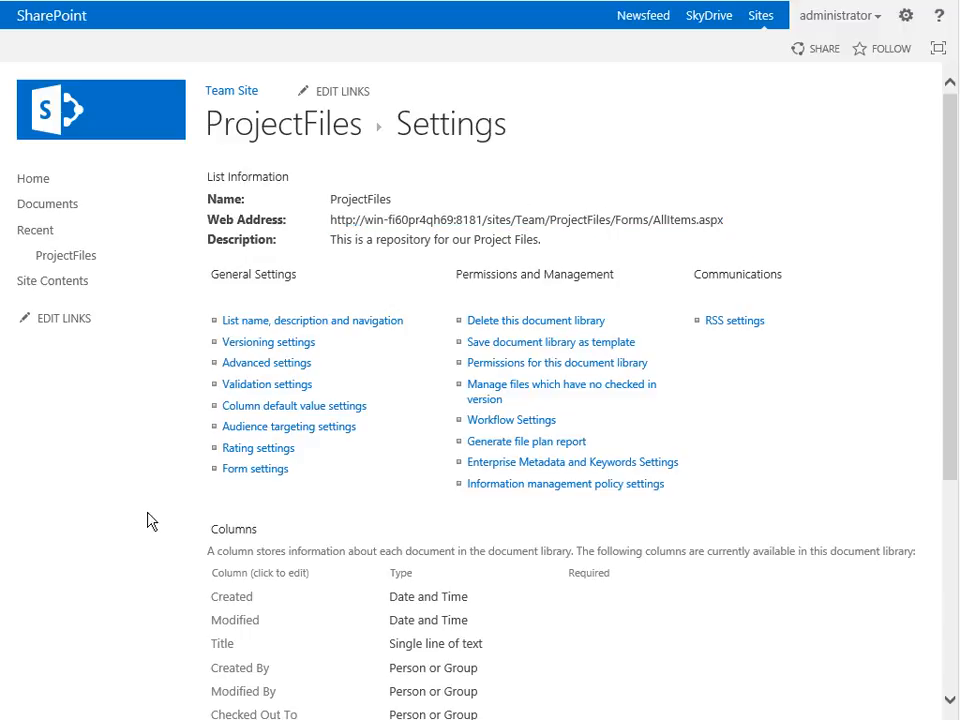
{"action": "left_click", "coordinate": [73, 262]}
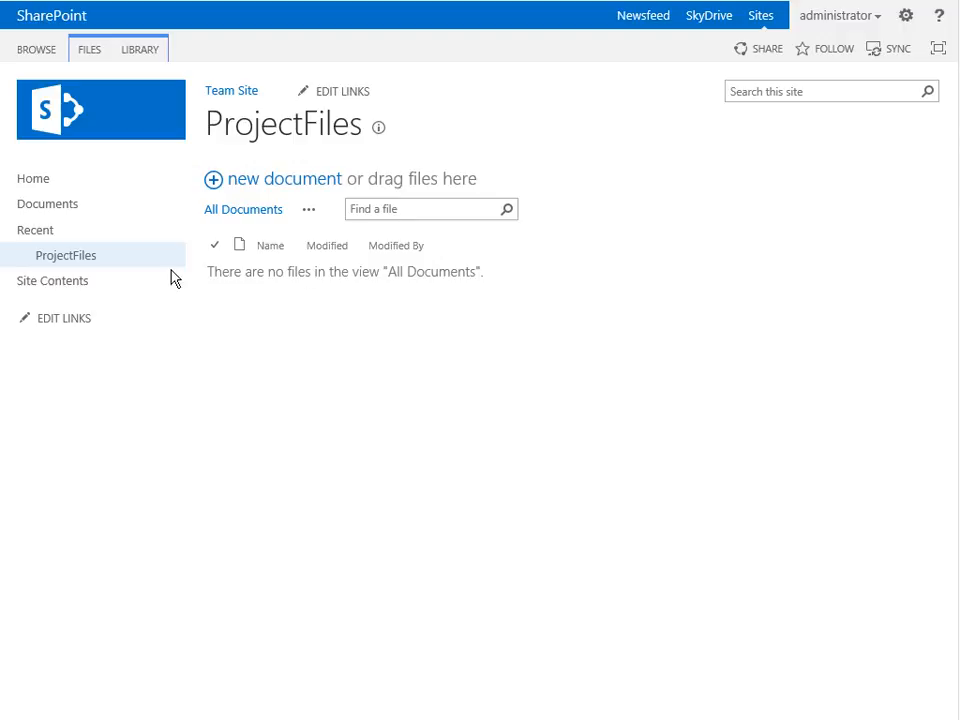
- Start adding a Discussion Board app from the site contents and open its advanced creation options
{"action": "left_click", "coordinate": [79, 284]}
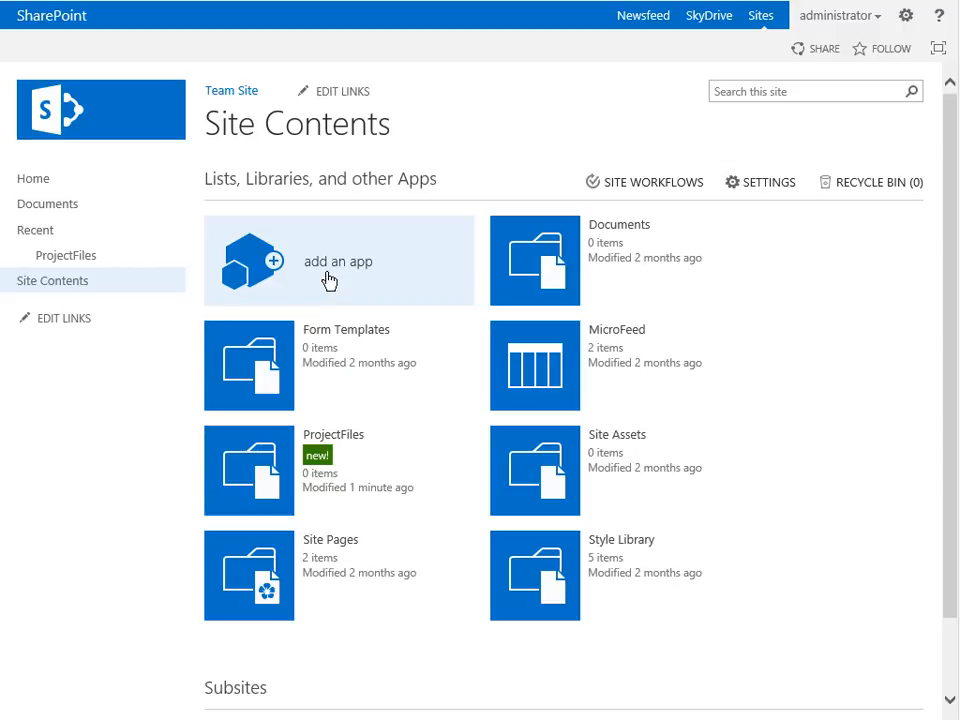
{"action": "left_click", "coordinate": [329, 280]}
{"action": "scroll", "coordinate": [864, 437], "scroll_direction": "down", "scroll_amount": 1}
{"action": "scroll", "coordinate": [866, 437], "scroll_direction": "down", "scroll_amount": 2}
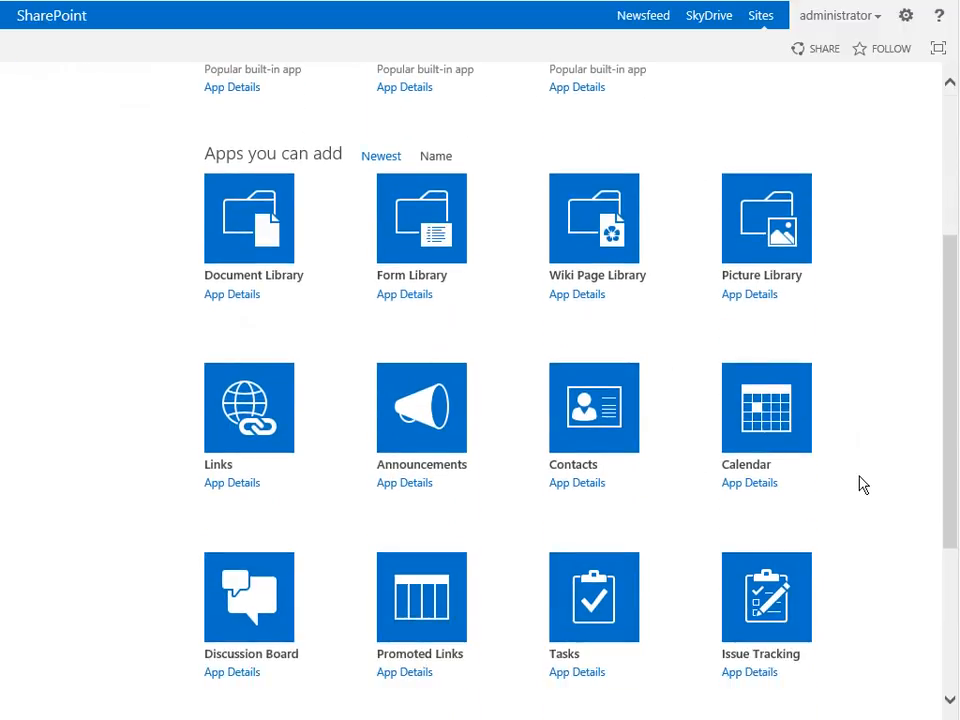
{"action": "left_click", "coordinate": [278, 575]}
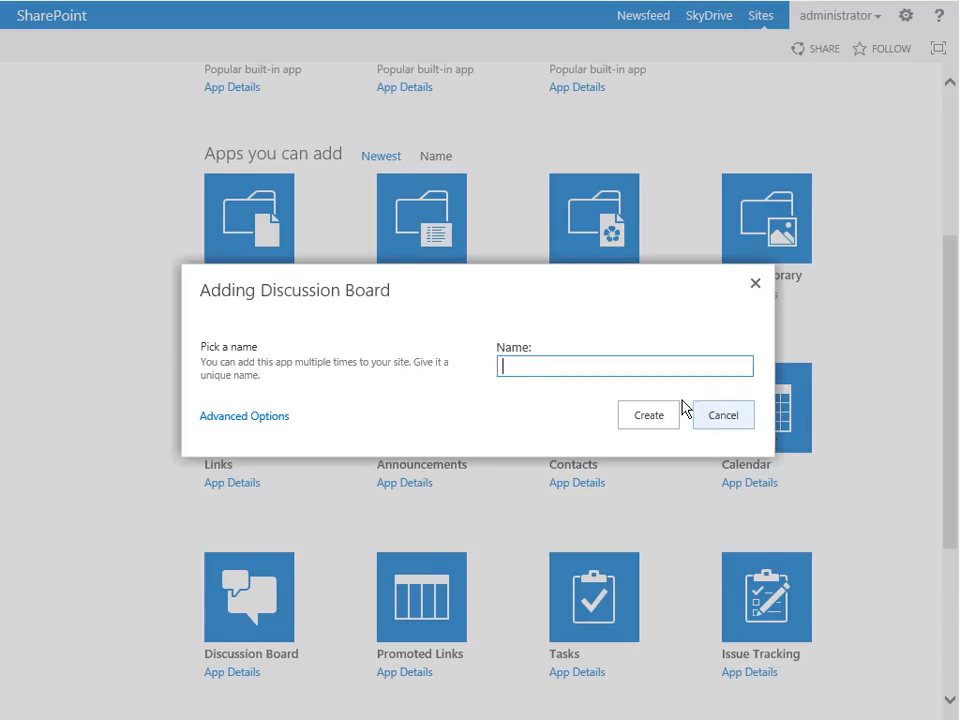
{"action": "left_click", "coordinate": [210, 416]}
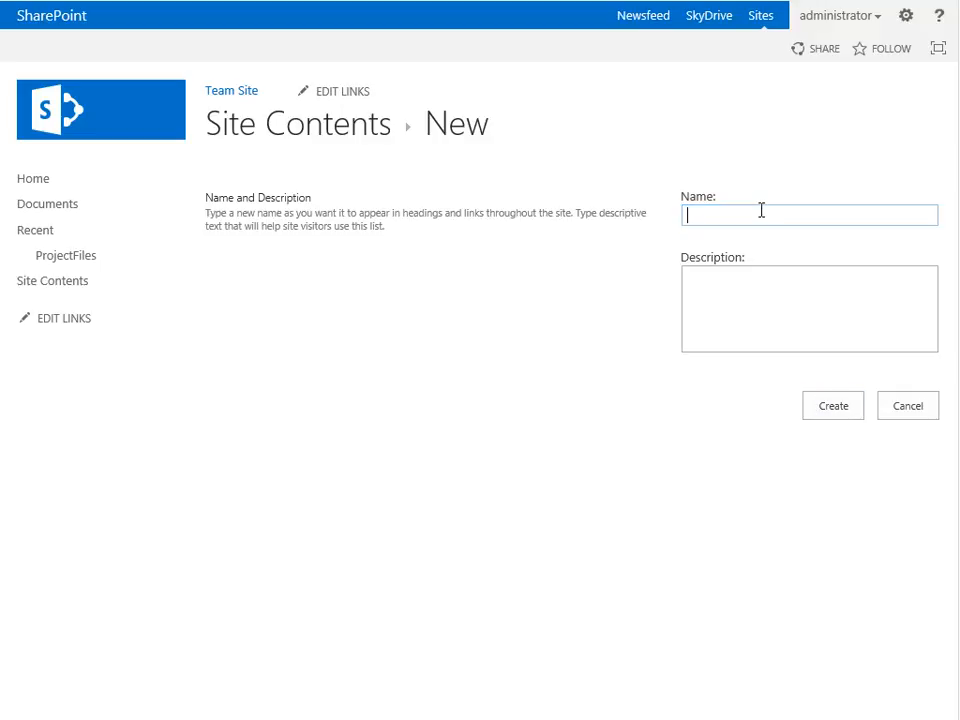
- Name the discussion board "Discussions", describe it as "Discussions for the team.", and create it
{"action": "type", "text": "Discussions"}
{"action": "key", "text": "Tab"}
{"action": "type", "text": "Discution"}
{"action": "key", "text": "BackSpace"}
{"action": "key", "text": "BackSpace"}
{"action": "key", "text": "BackSpace"}
{"action": "key", "text": "BackSpace"}
{"action": "key", "text": "BackSpace"}
{"action": "type", "text": "ussi"}
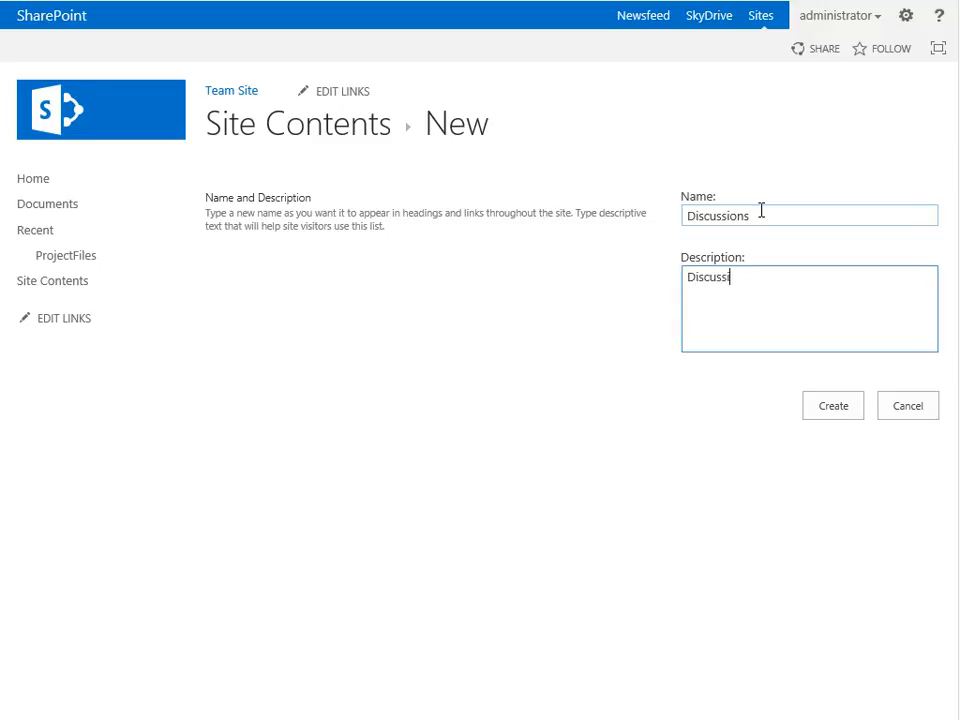
{"action": "type", "text": "ons for  the team."}
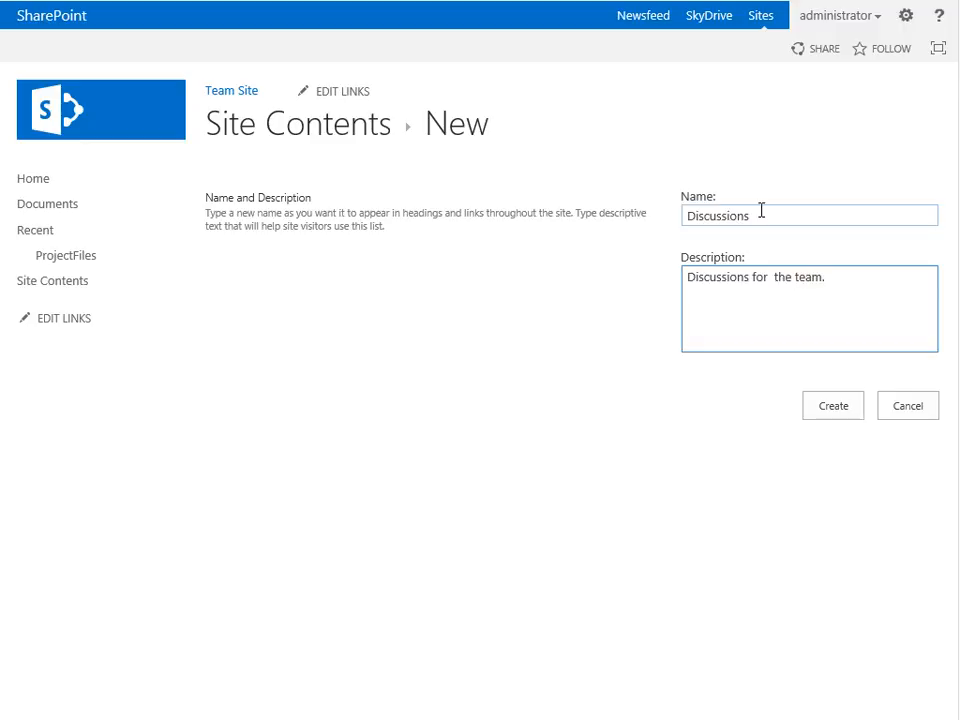
{"action": "left_click", "coordinate": [834, 405]}
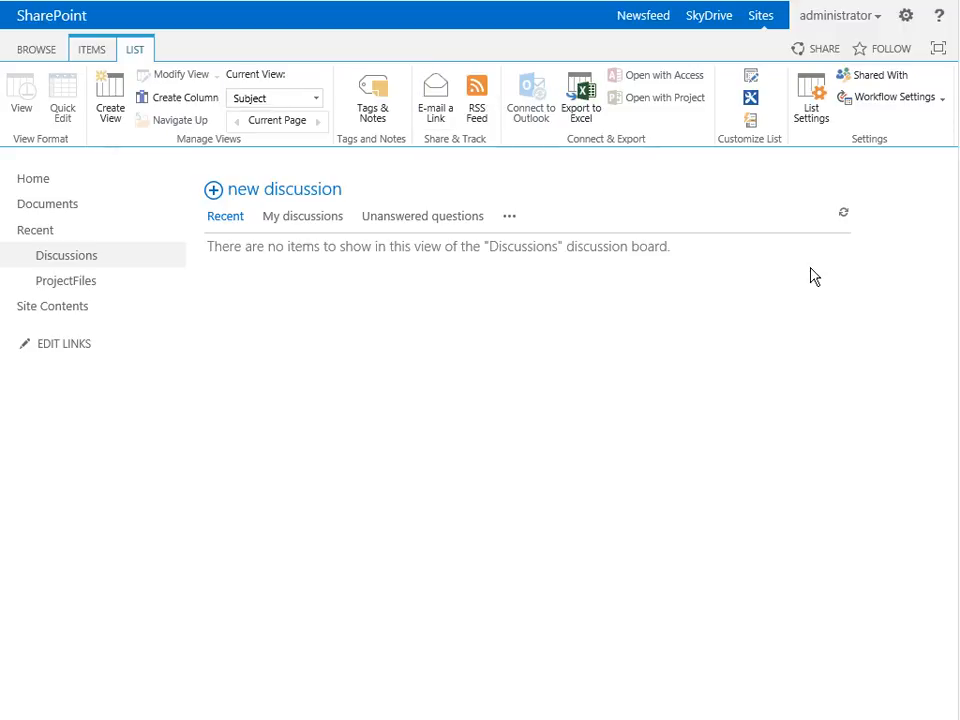
- Examine the item and list commands of the Discussions board and return to the site contents
{"action": "left_click", "coordinate": [92, 55]}
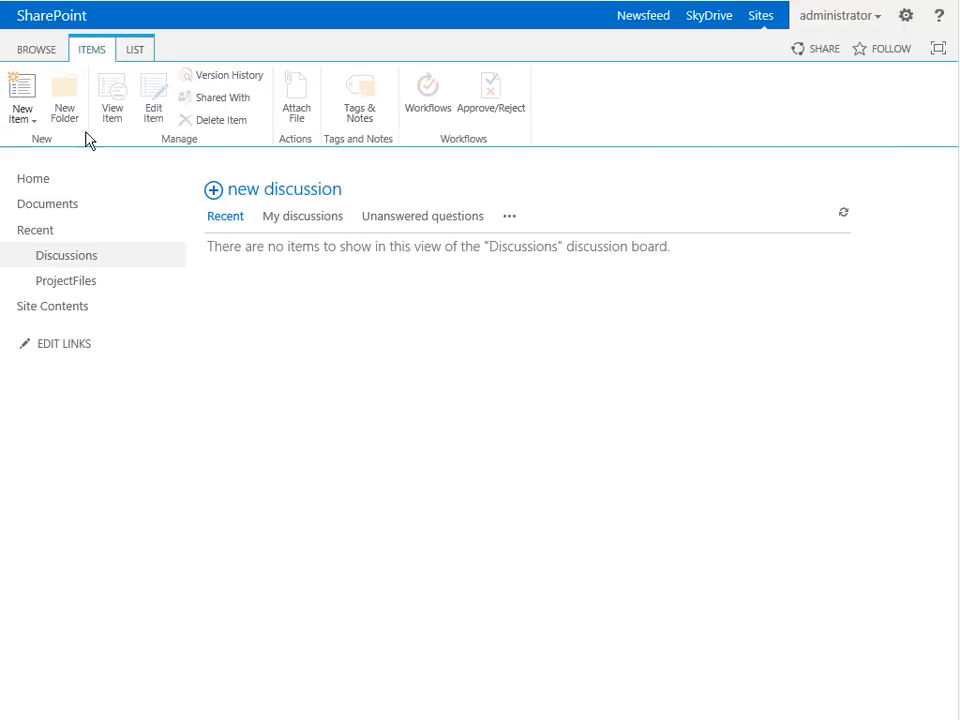
{"action": "left_click", "coordinate": [135, 52]}
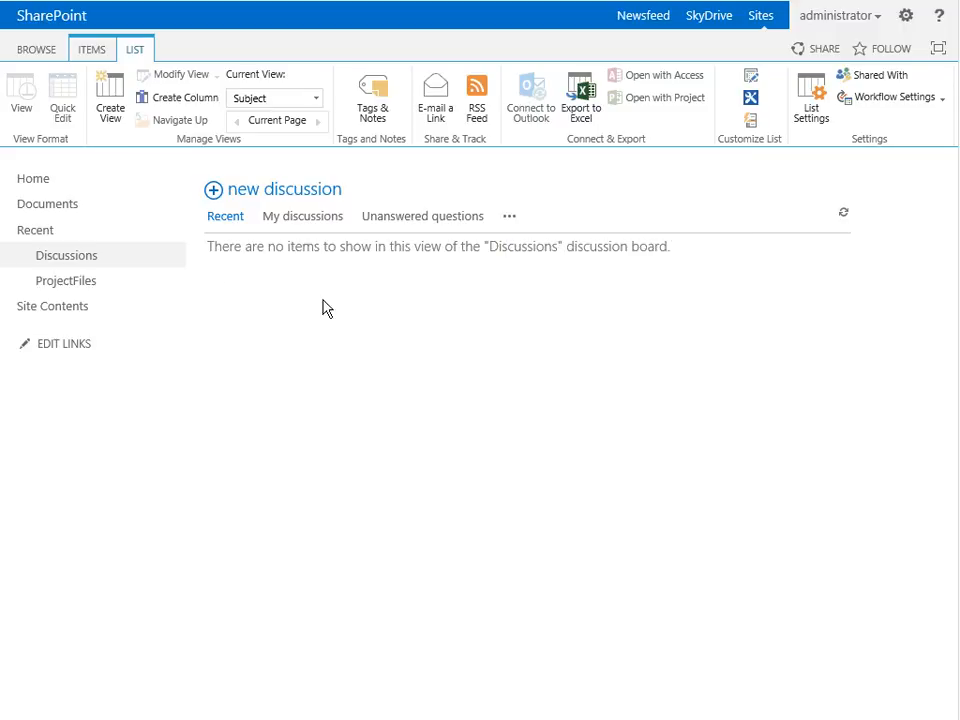
{"action": "left_click", "coordinate": [62, 317]}
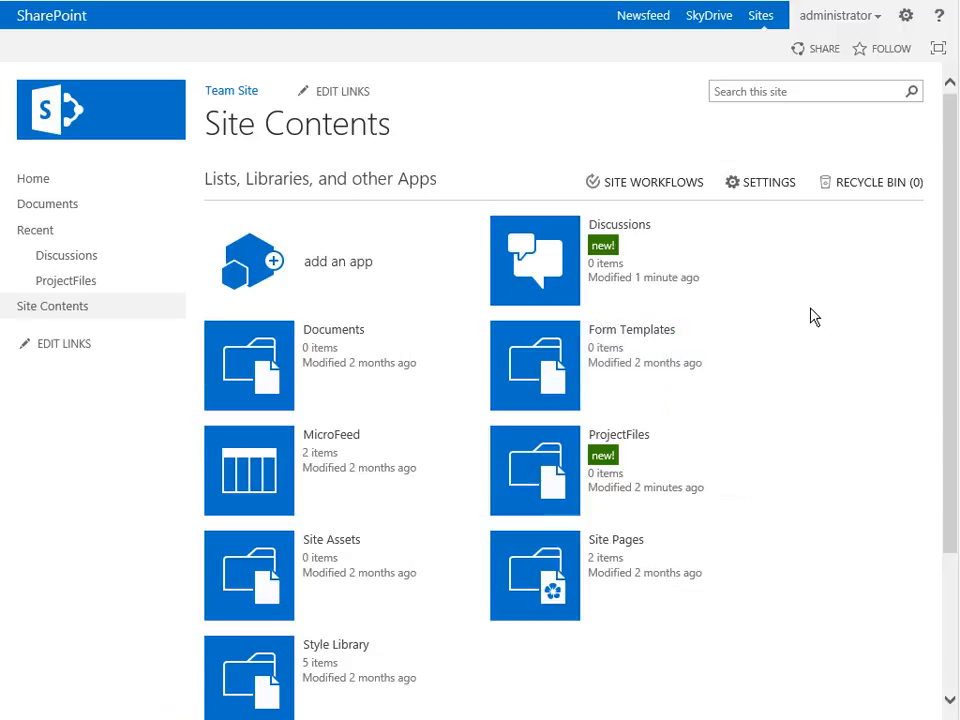
- Start adding a Custom List app to the site and open its advanced creation options
{"action": "left_click", "coordinate": [327, 277]}
{"action": "scroll", "coordinate": [828, 316], "scroll_direction": "down", "scroll_amount": 3}
{"action": "scroll", "coordinate": [828, 316], "scroll_direction": "down", "scroll_amount": 3}
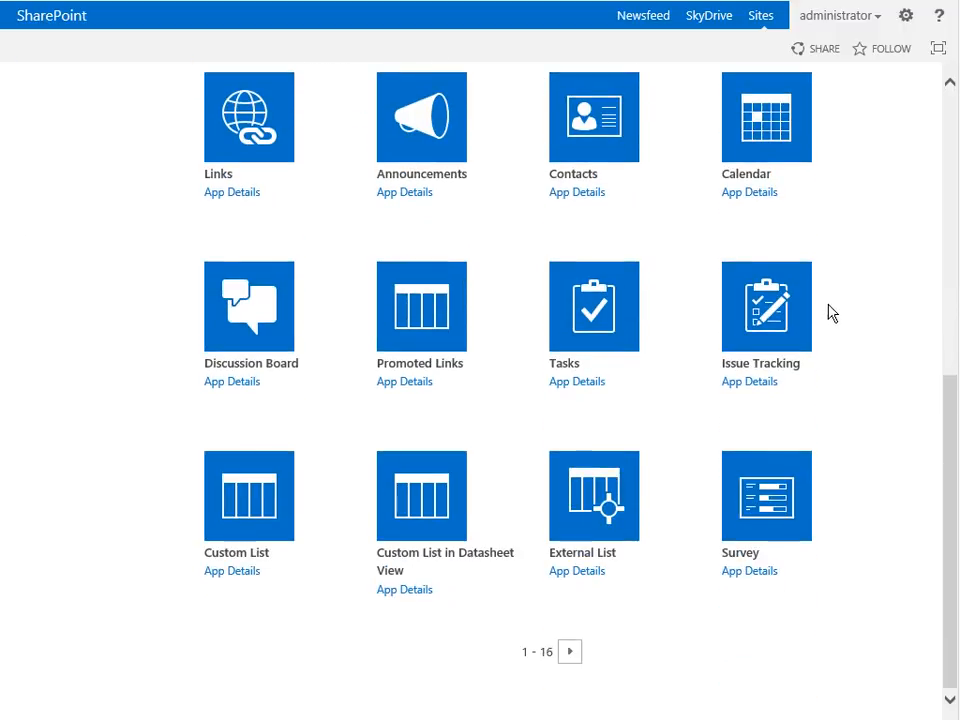
{"action": "left_click", "coordinate": [225, 498]}
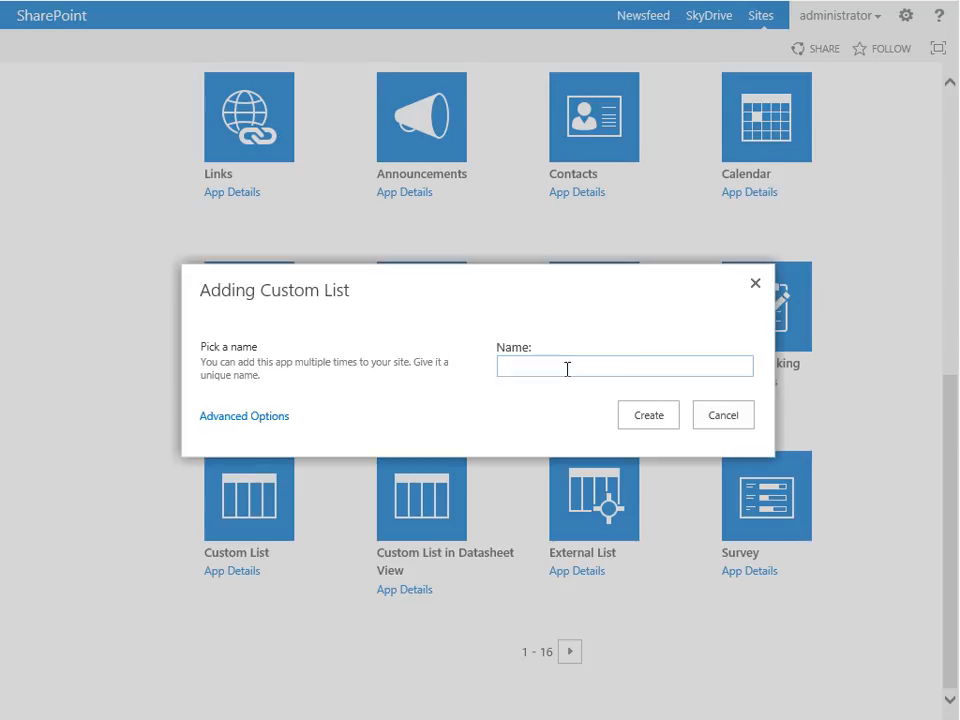
{"action": "left_click", "coordinate": [268, 418]}
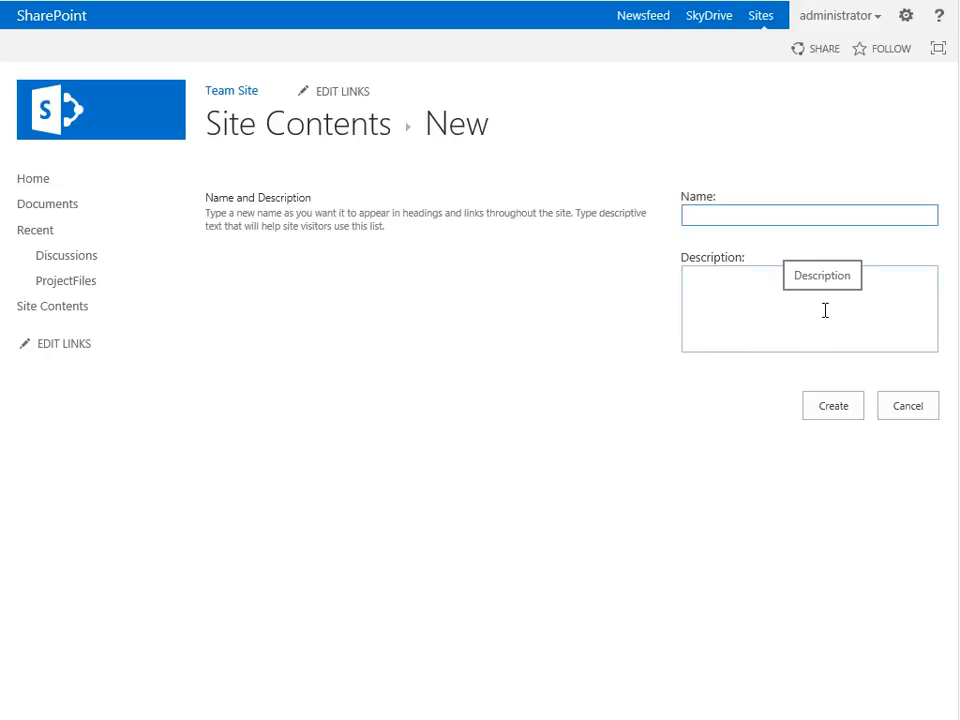
- Name the new list "Custom List", give it the description "Our custom data list.", and create it
{"action": "type", "text": "Custom List"}
{"action": "key", "text": "Tab"}
{"action": "type", "text": "Our custom data list."}
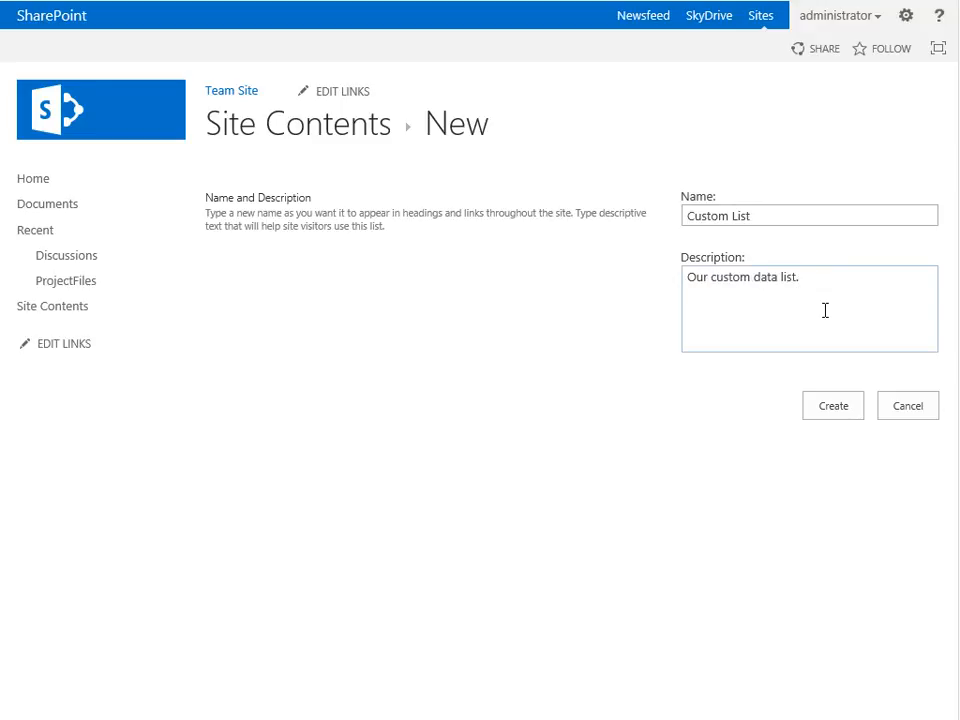
{"action": "left_click", "coordinate": [838, 402]}
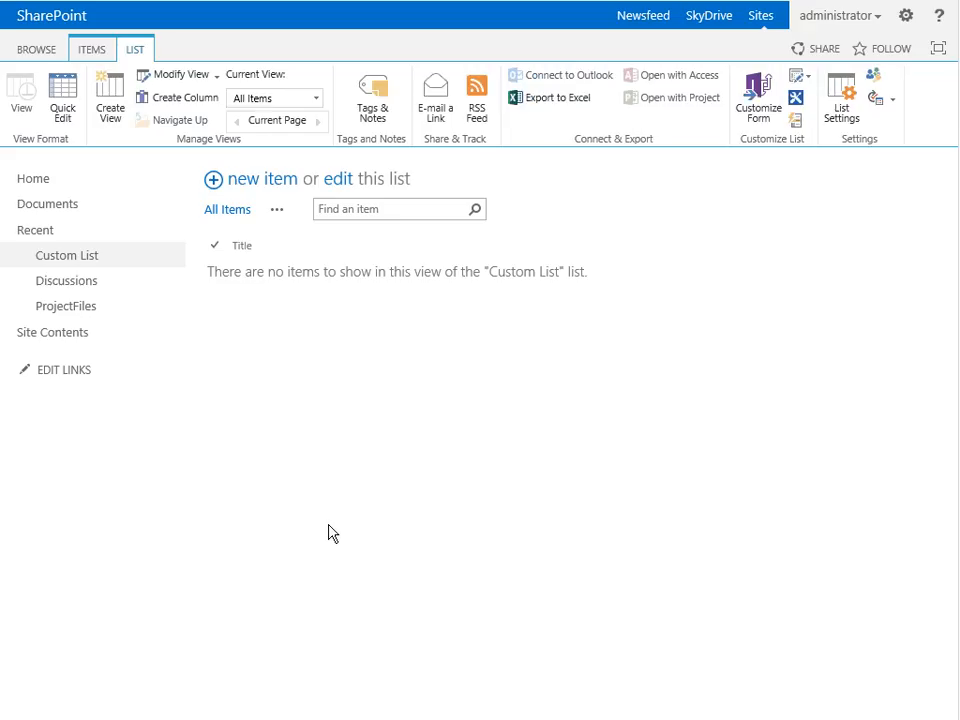
- Open the settings of the Custom List and examine its general options, permissions, columns and views
{"action": "left_click", "coordinate": [845, 88]}
{"action": "scroll", "coordinate": [846, 427], "scroll_direction": "down", "scroll_amount": 1}
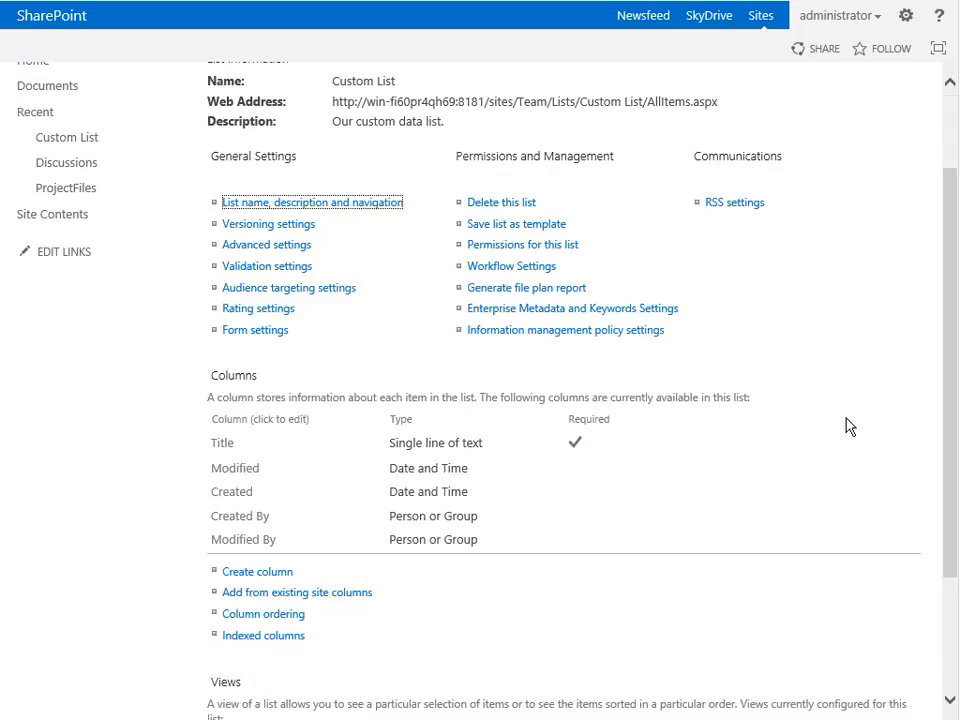
{"action": "scroll", "coordinate": [846, 427], "scroll_direction": "down", "scroll_amount": 3}
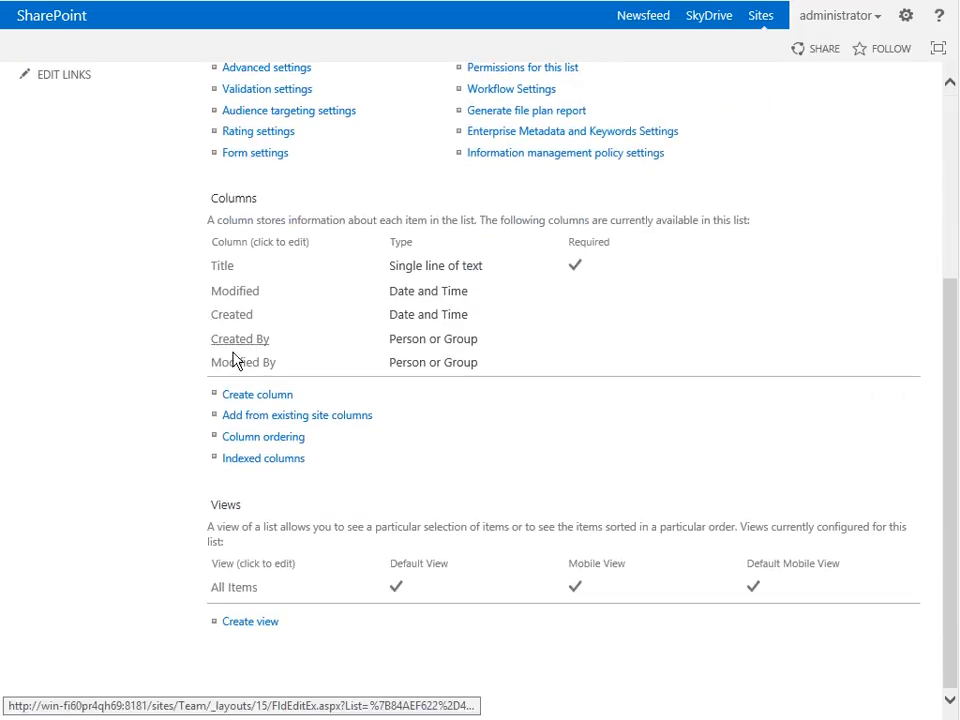
{"action": "scroll", "coordinate": [722, 404], "scroll_direction": "up", "scroll_amount": 1}
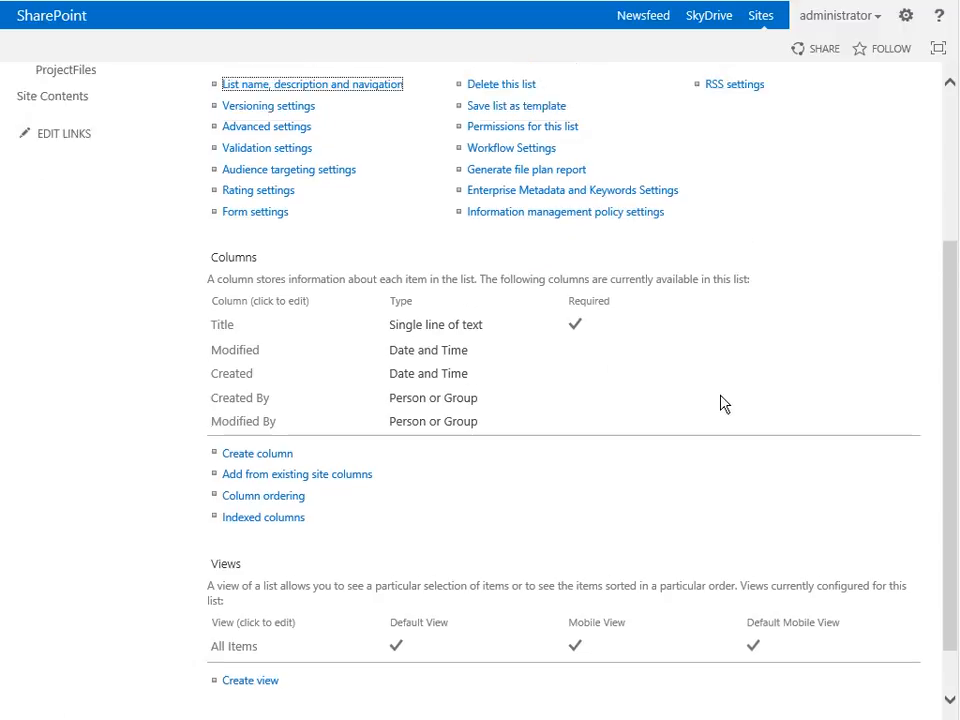